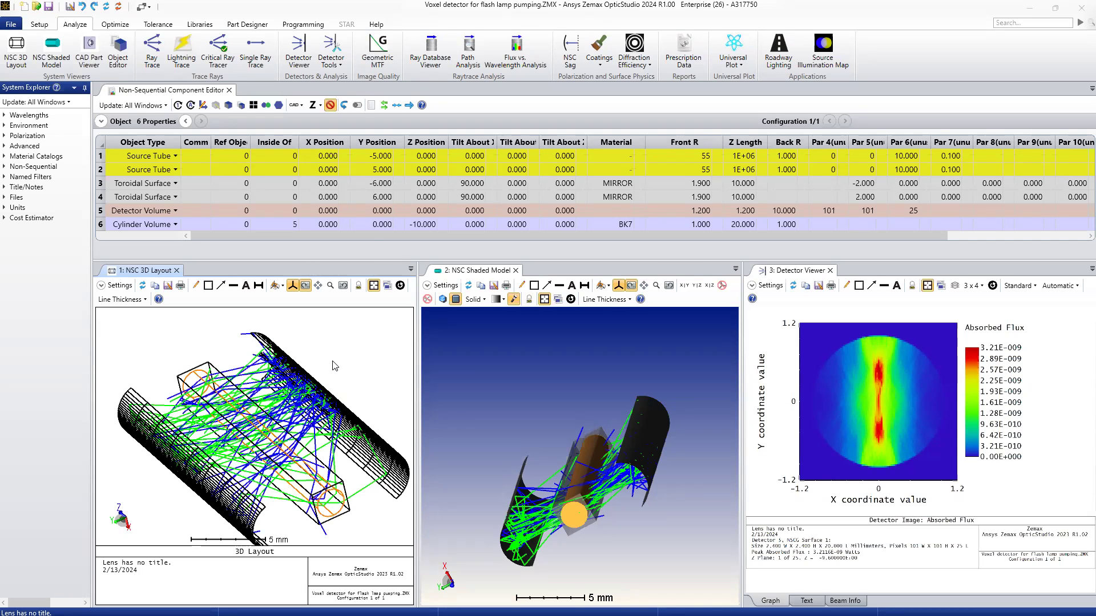
Highlight each of the two Source Tube objects in the component editor and locate them in the 3D layout.
left_click_drag(333, 365, 327, 366)
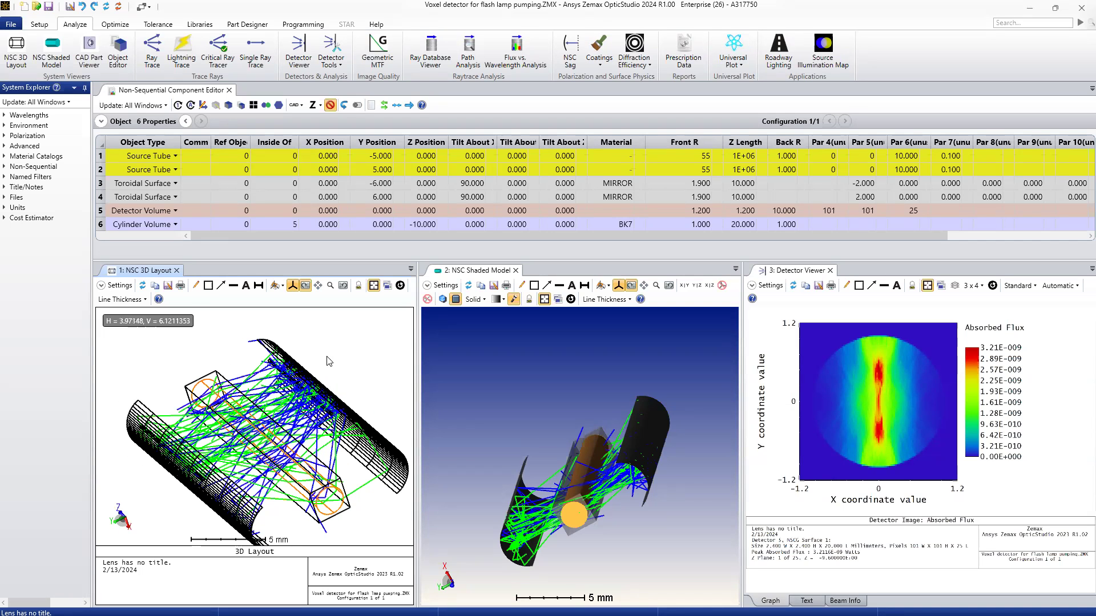
left_click_drag(318, 358, 320, 354)
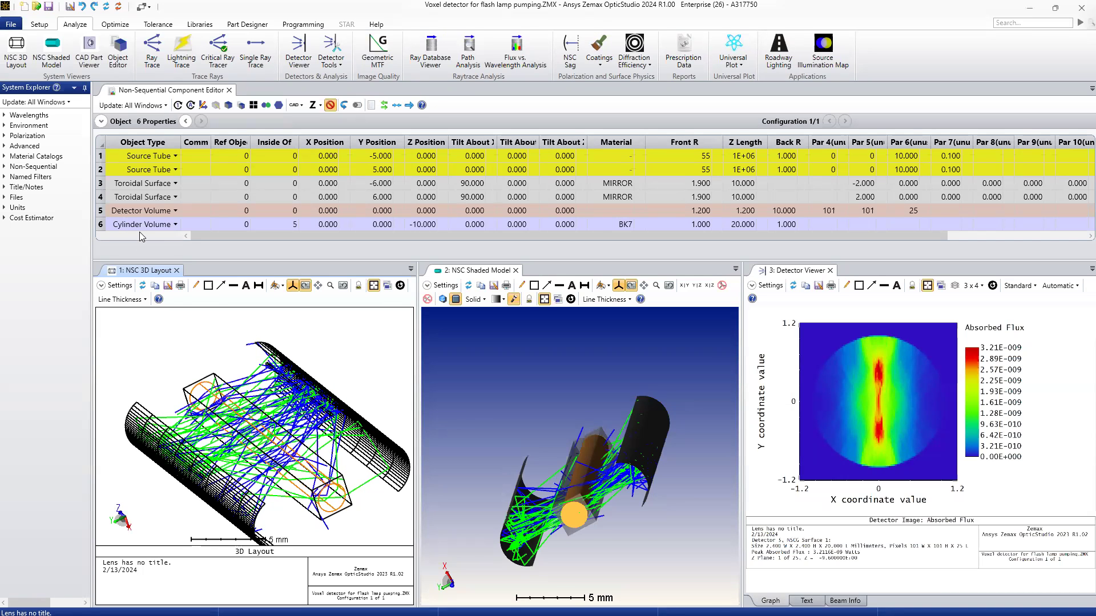
left_click(100, 157)
left_click(100, 169)
mouse_move(333, 371)
left_mouse_down()
mouse_move(334, 358)
mouse_move(332, 378)
mouse_move(340, 371)
mouse_move(326, 377)
mouse_move(336, 377)
left_mouse_up()
left_click(103, 159)
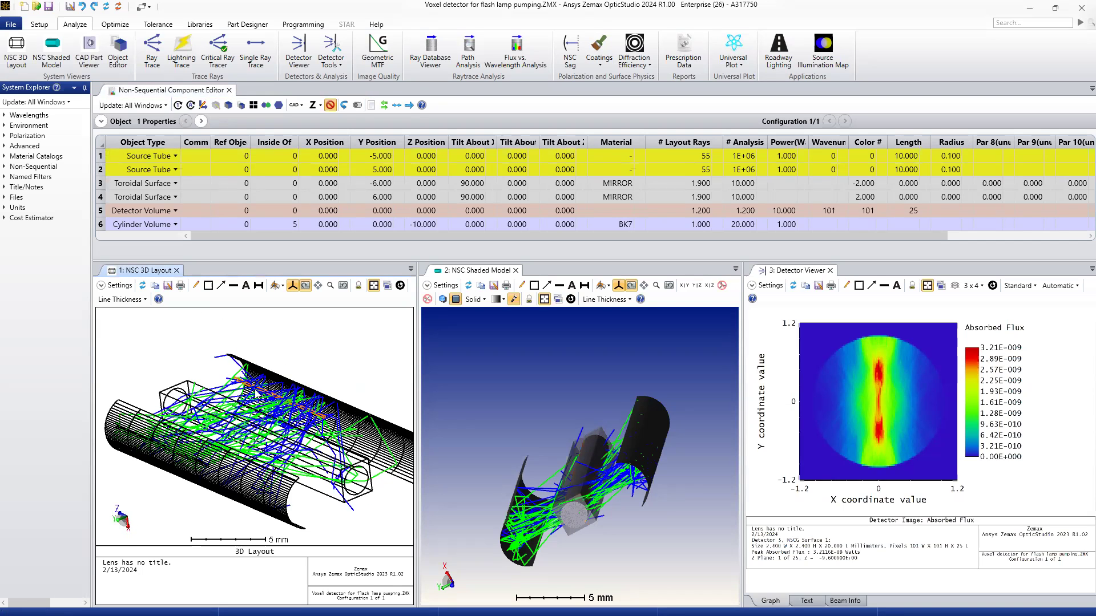
left_click_drag(254, 390, 263, 338)
left_click(102, 170)
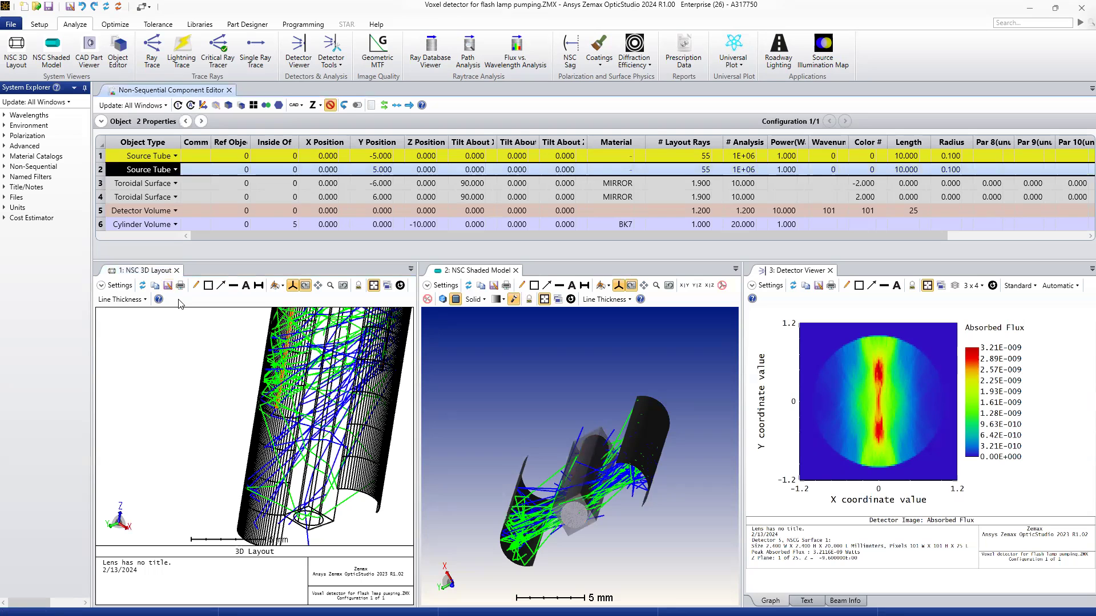
left_click_drag(218, 384, 372, 363)
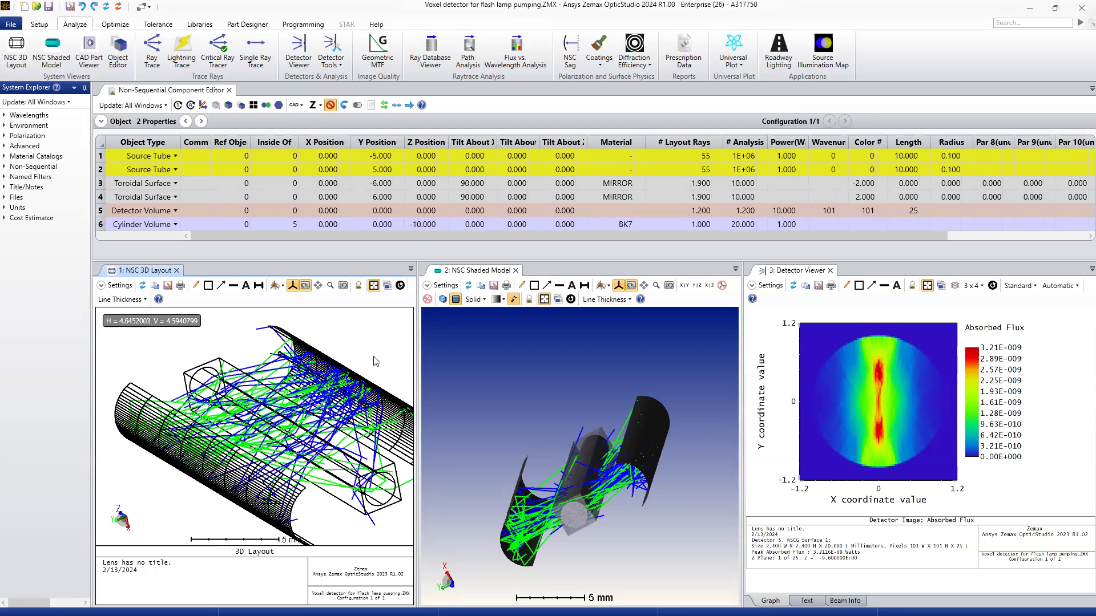
left_click_drag(293, 387, 373, 358)
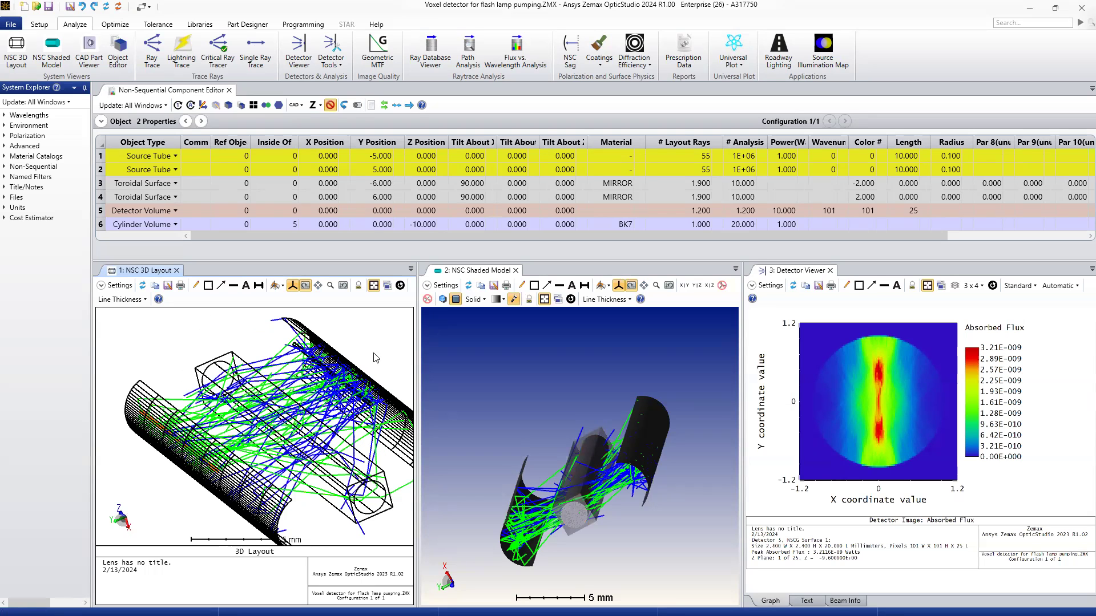
Highlight each of the two Toroidal Surface mirrors and examine their placement in the 3D layout.
left_click(102, 185)
left_click(103, 198)
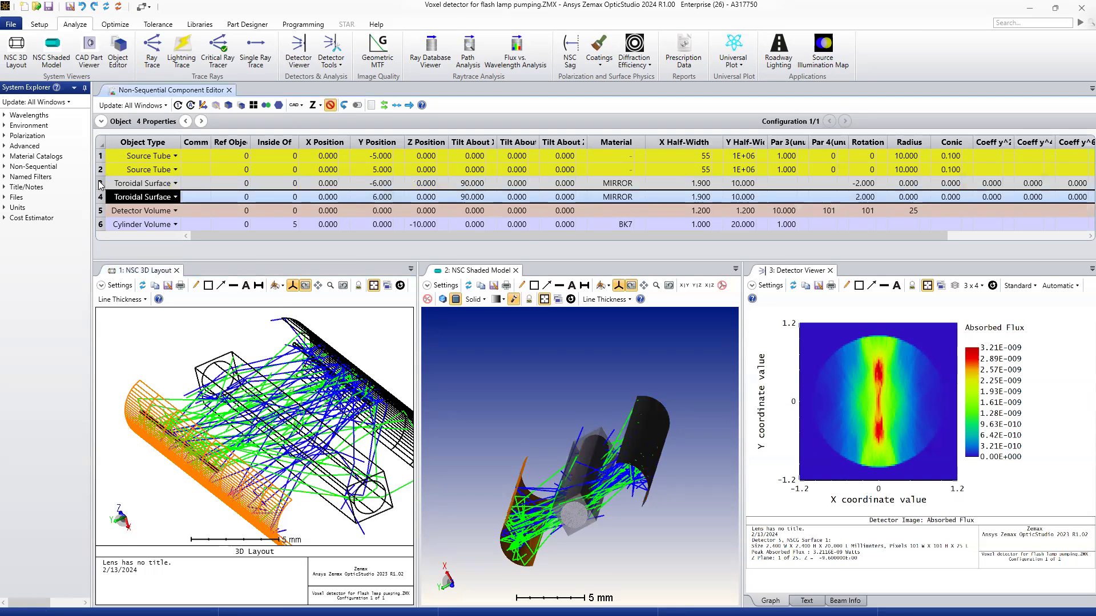
left_click(100, 184)
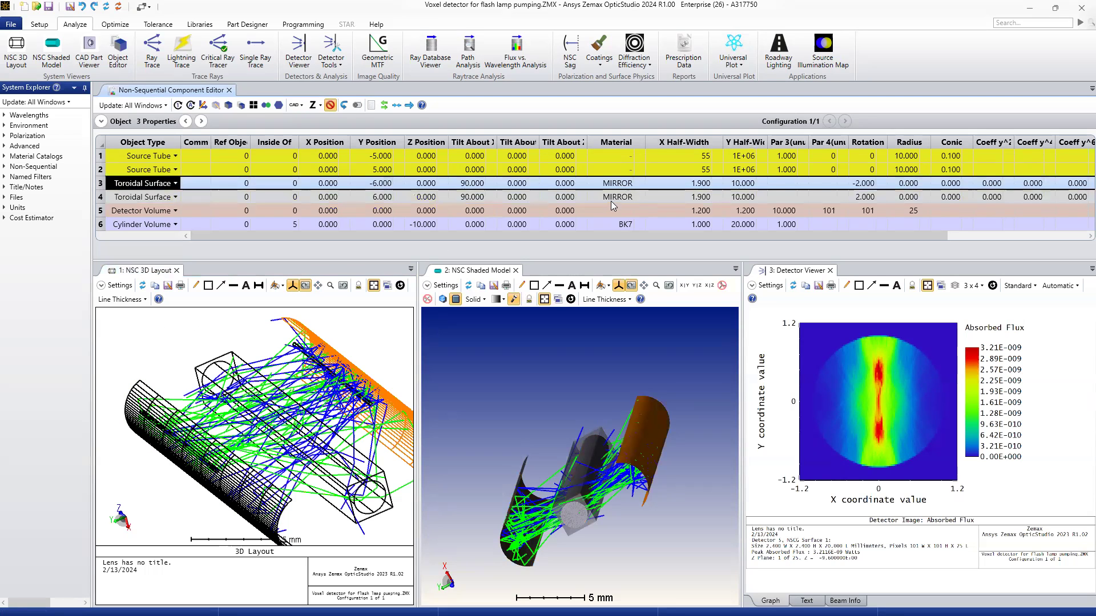
left_click_drag(324, 319, 280, 365)
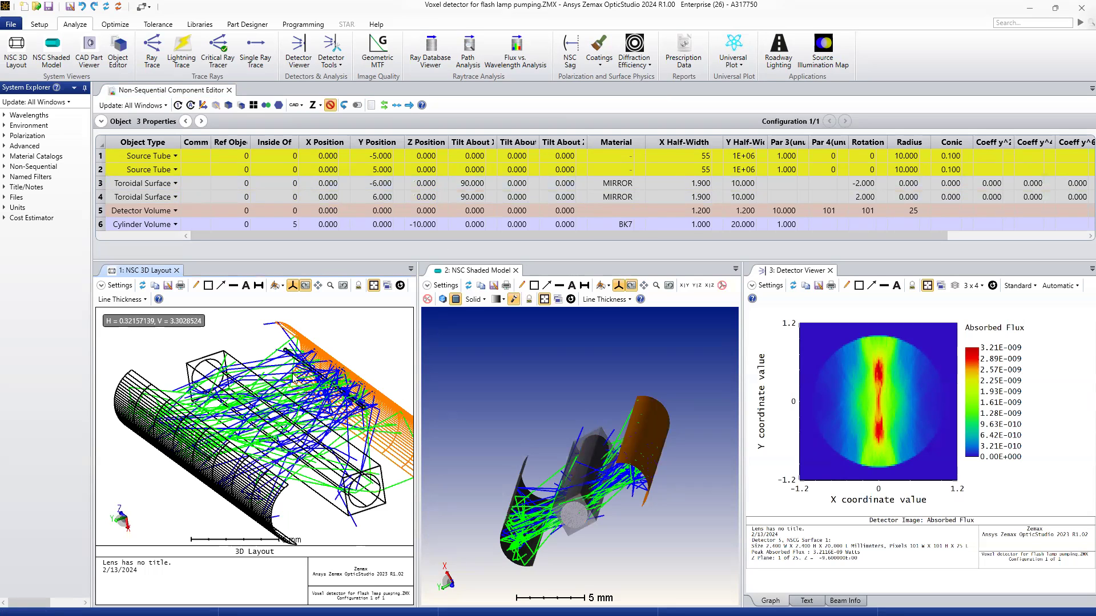
mouse_move(361, 356)
left_mouse_down()
mouse_move(371, 354)
mouse_move(360, 359)
mouse_move(357, 347)
left_mouse_up()
Highlight the Detector Volume and the Cylinder Volume inside it, examining the cylinder's material and both objects' placement in the 3D views.
left_click(101, 211)
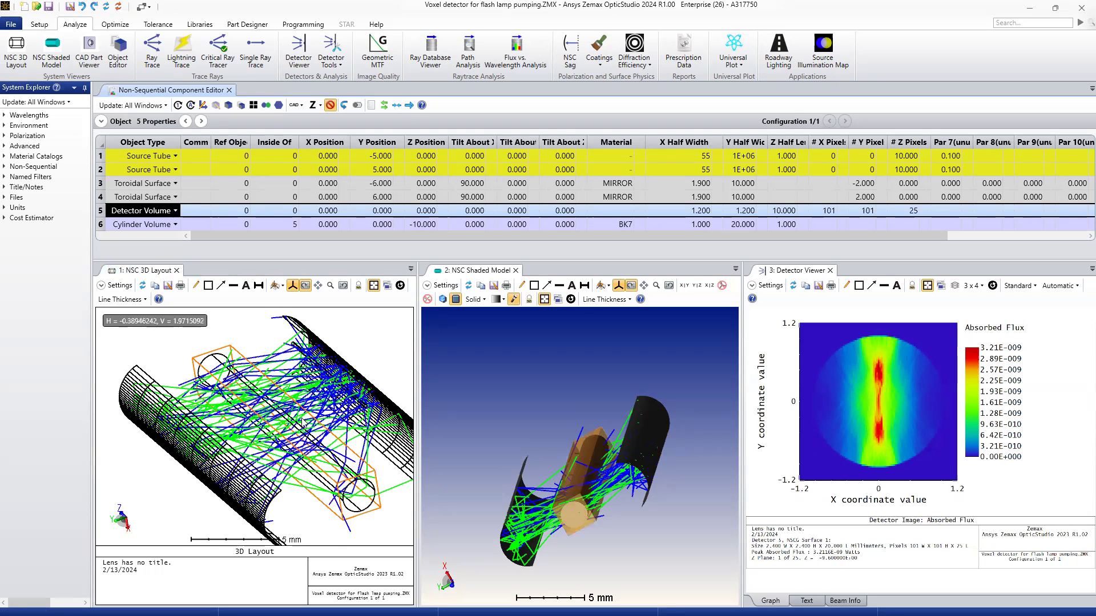
left_click_drag(201, 350, 355, 464)
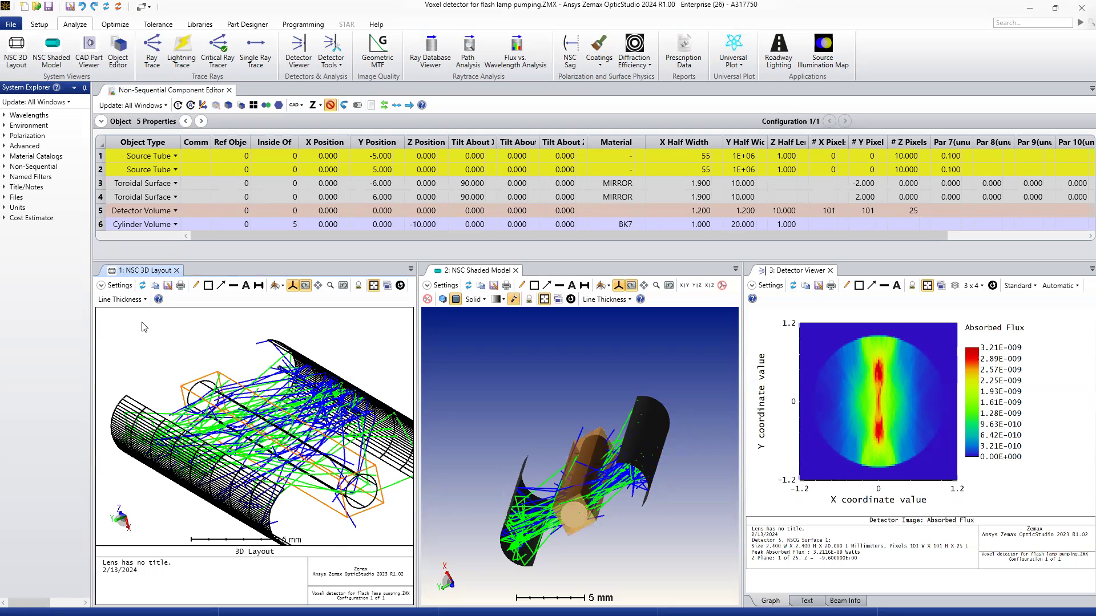
left_click(101, 224)
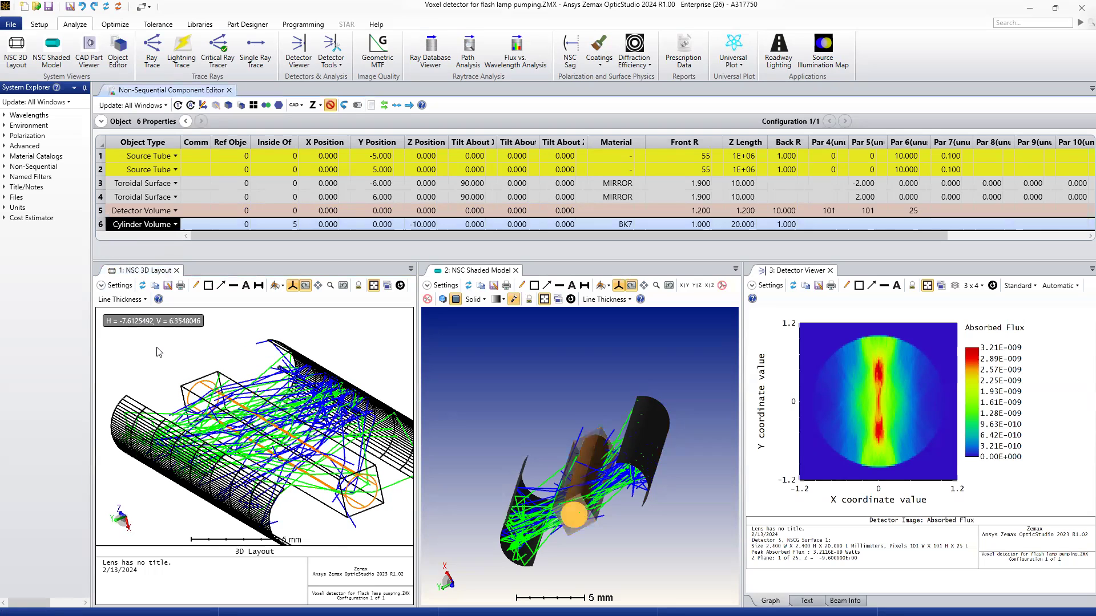
left_click(374, 517)
left_click_drag(375, 517, 364, 507)
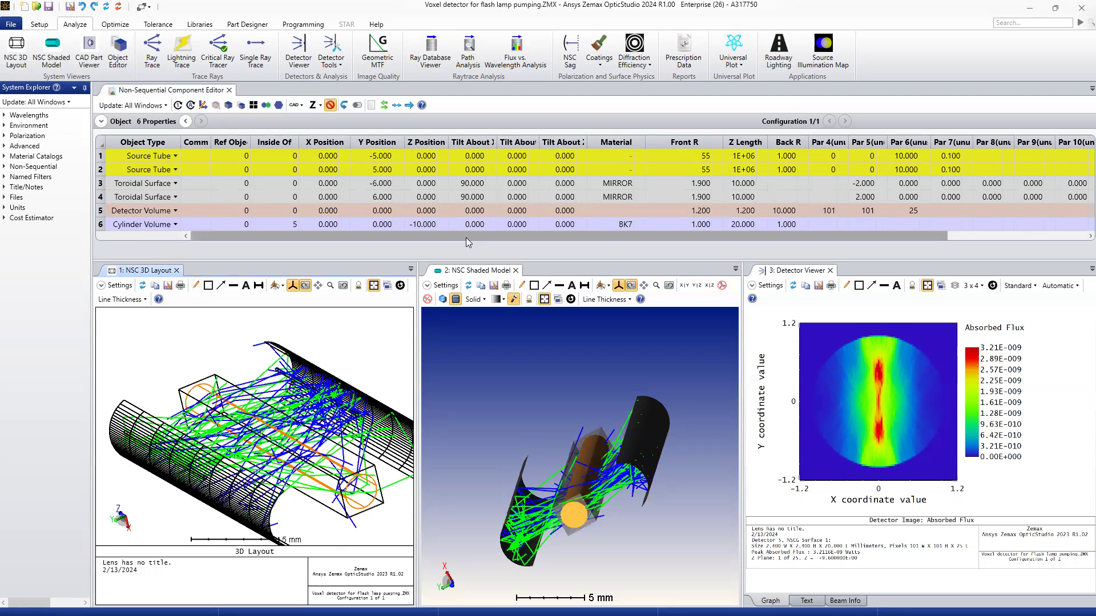
left_click(609, 226)
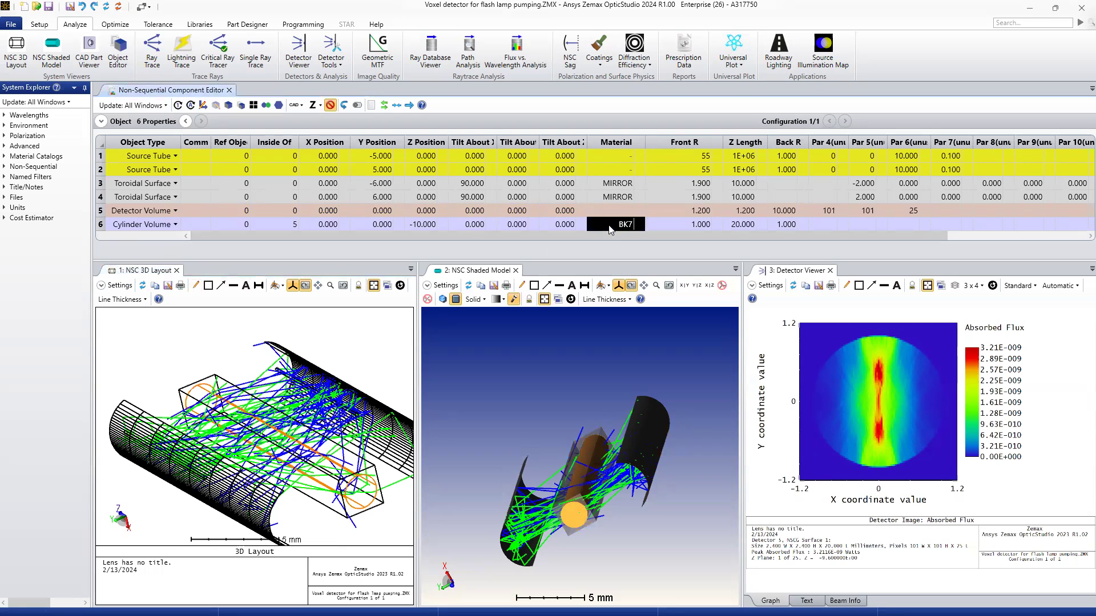
scroll(342, 377, "down", 2)
left_click_drag(396, 363, 357, 339)
scroll(388, 356, "down", 1)
scroll(388, 355, "up", 1)
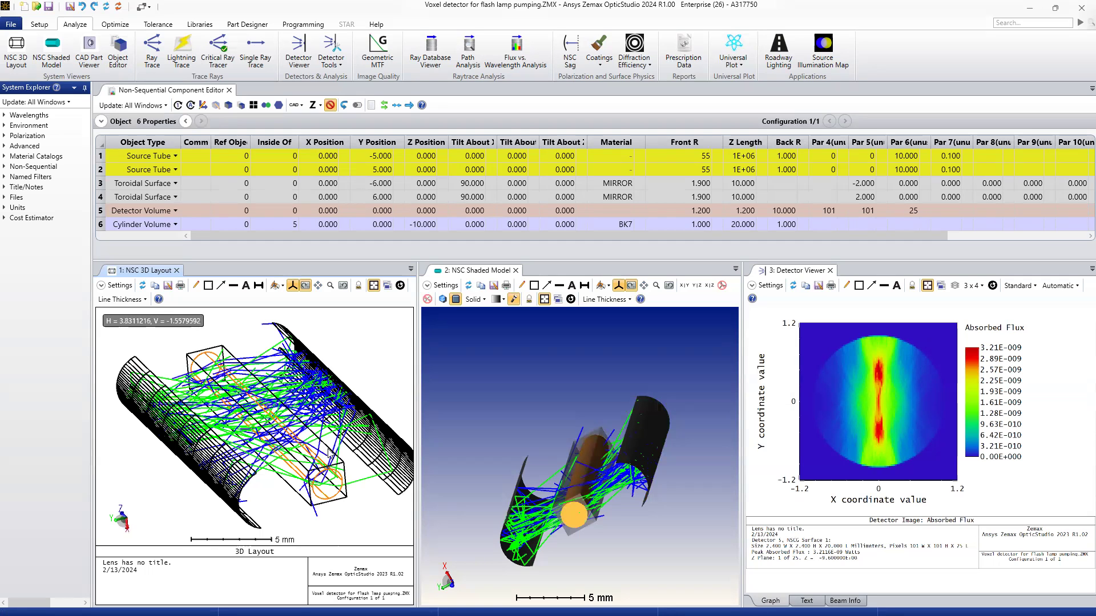
left_click_drag(328, 452, 342, 451)
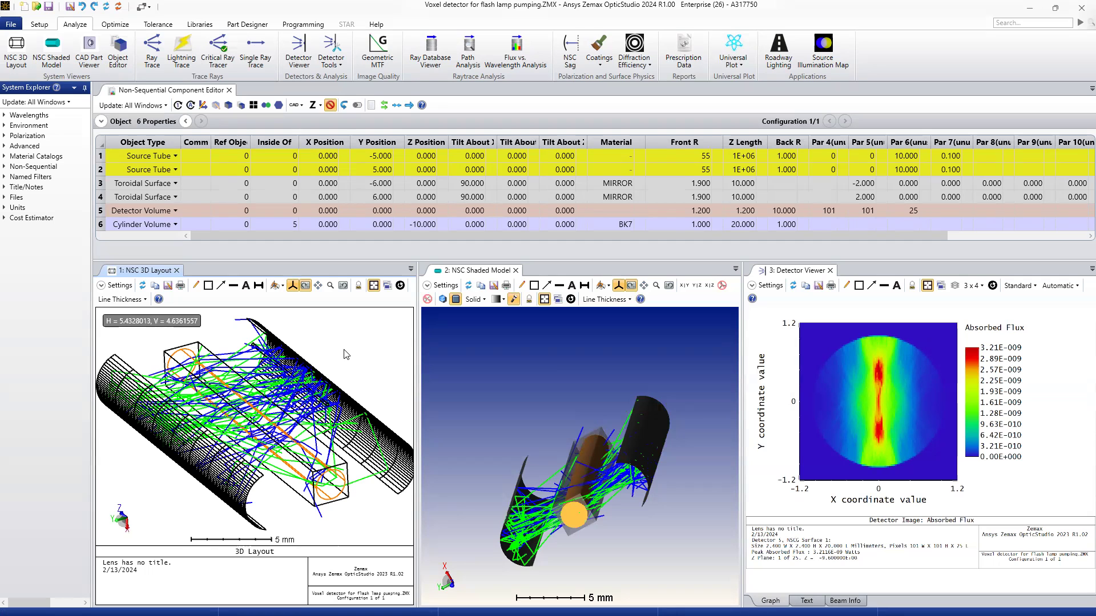
mouse_move(713, 425)
left_mouse_down()
mouse_move(693, 432)
mouse_move(663, 478)
mouse_move(663, 493)
mouse_move(678, 493)
mouse_move(699, 476)
mouse_move(653, 486)
mouse_move(693, 471)
mouse_move(665, 460)
mouse_move(682, 426)
mouse_move(666, 435)
left_mouse_up()
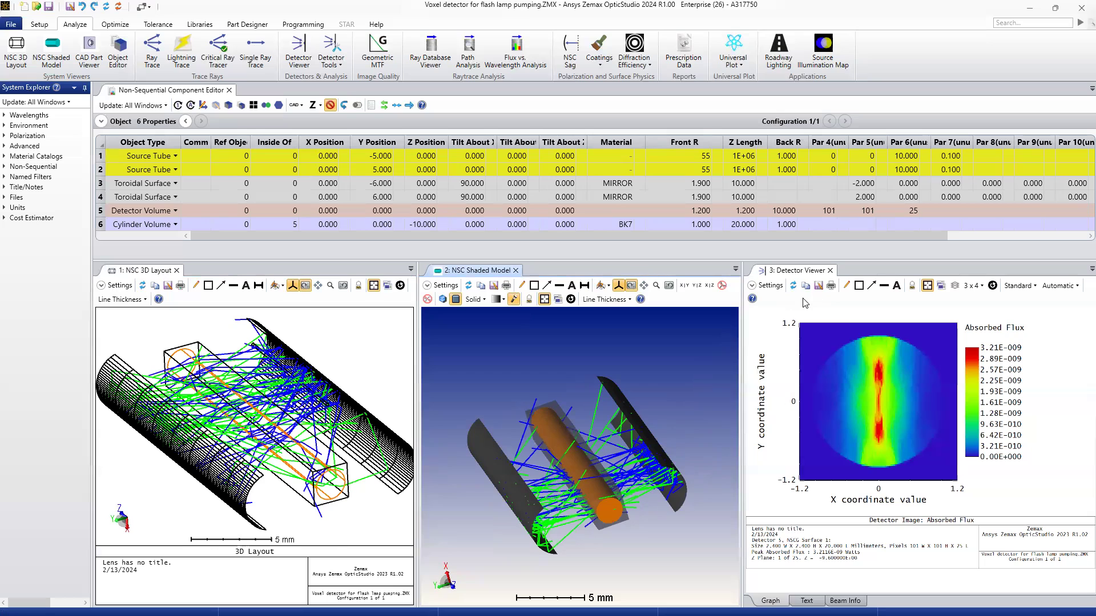
Set the Detector Viewer to Z-plane 13 / 25 and view the absorbed flux there.
left_click(765, 285)
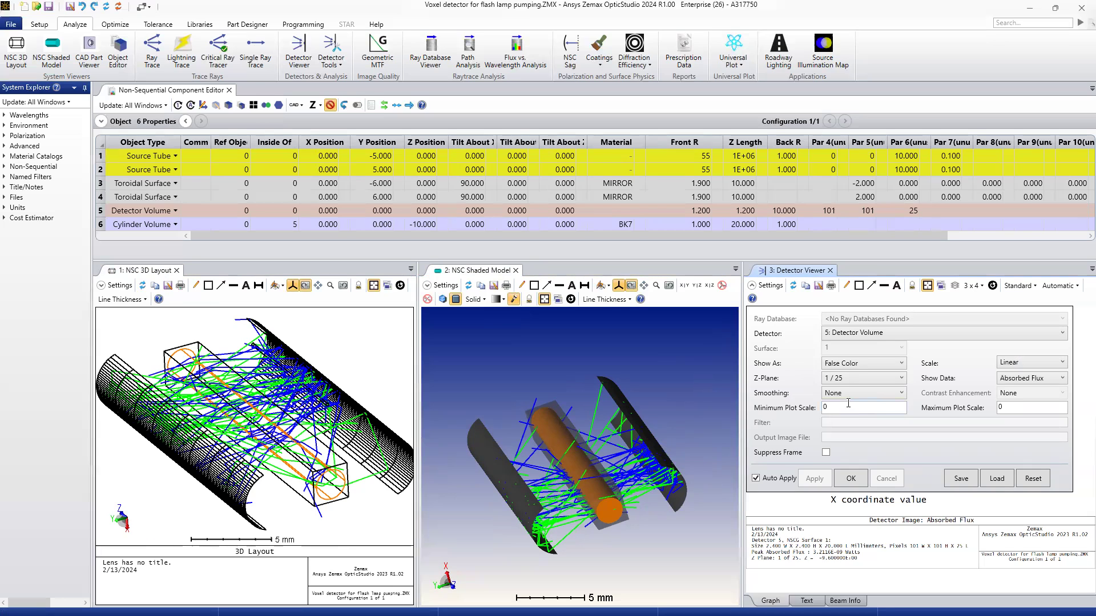
left_click(901, 379)
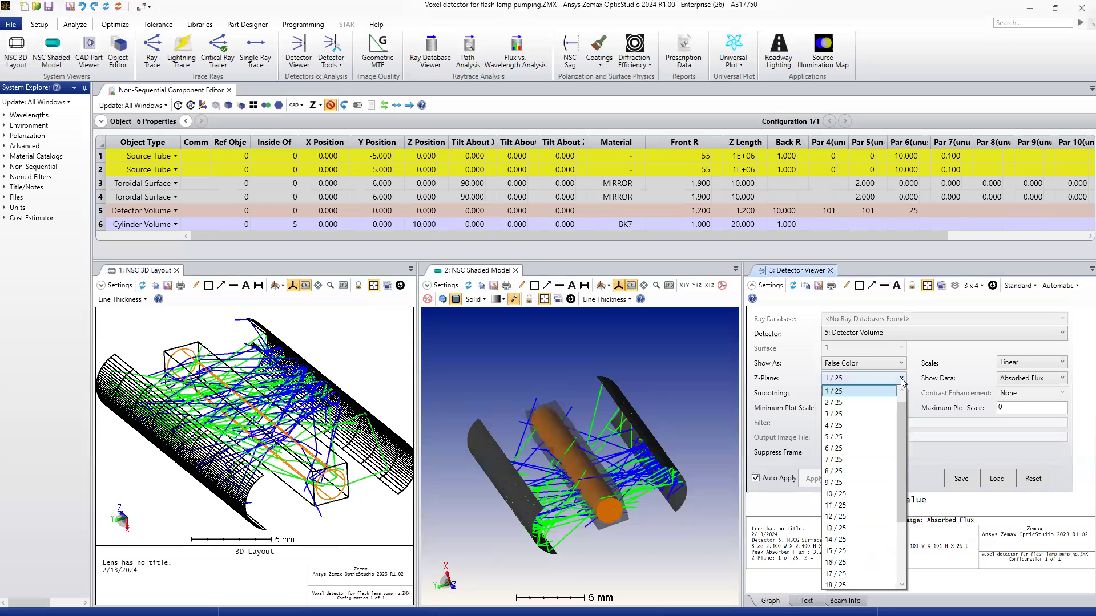
left_click(848, 527)
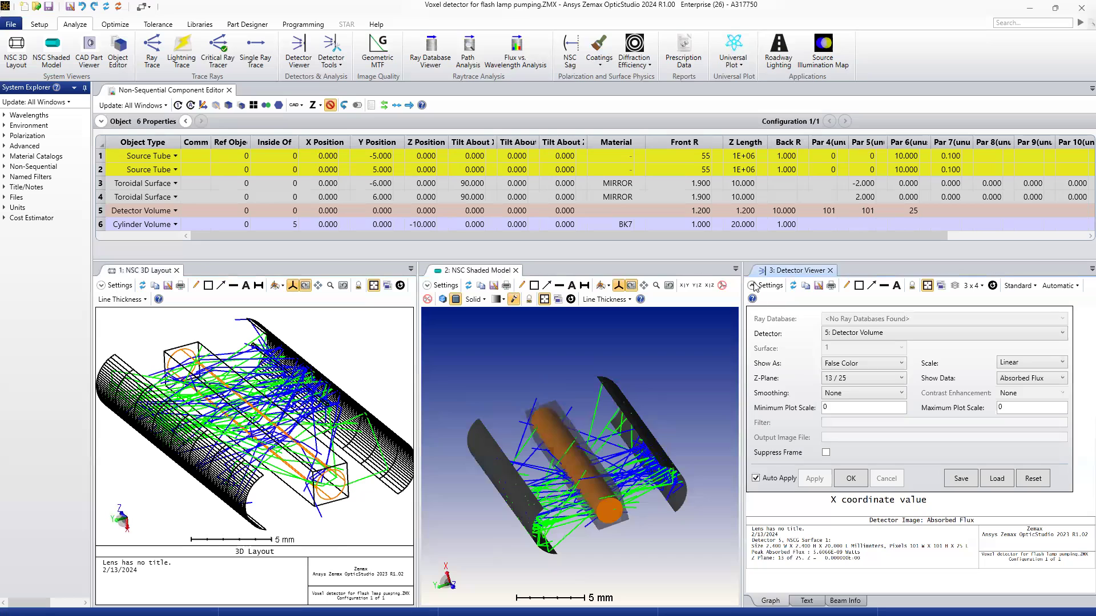
left_click(754, 286)
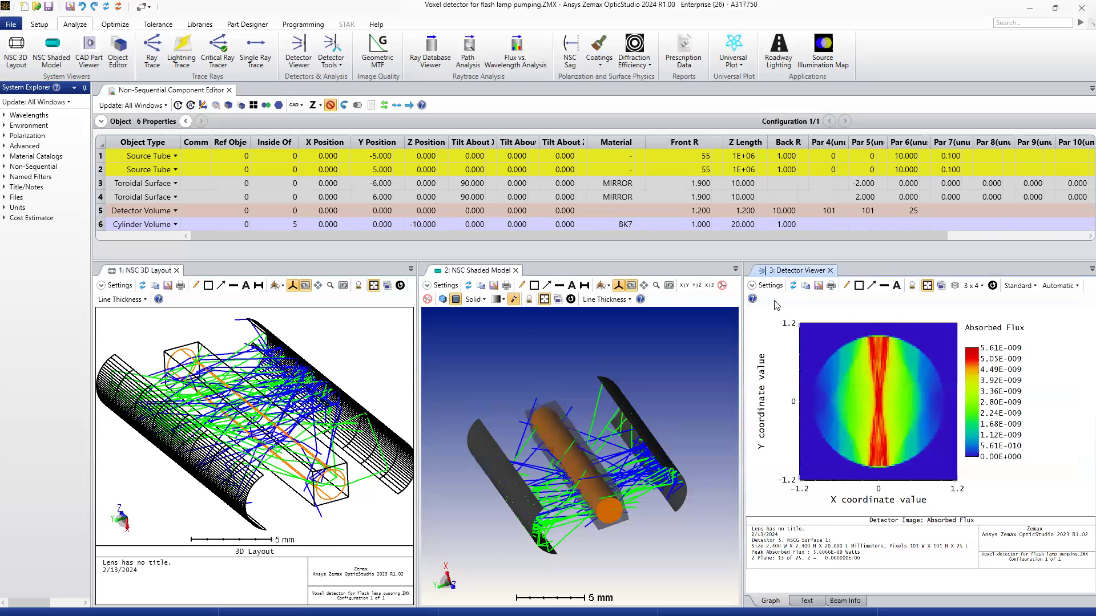
Switch the Detector Viewer to Z-plane 7 / 25 and view its absorbed flux distribution.
left_click(764, 286)
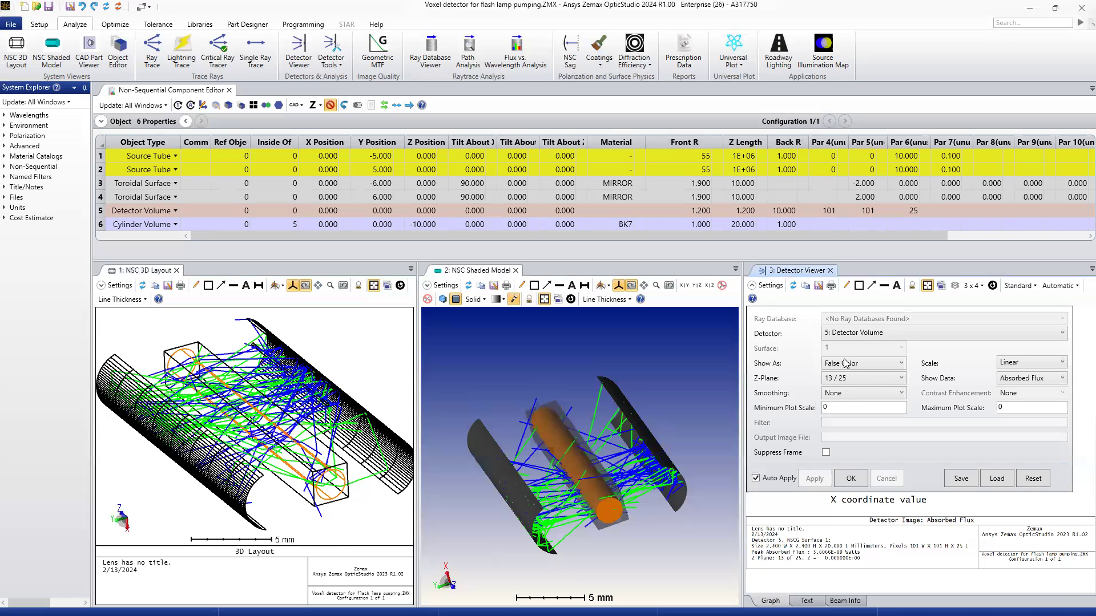
left_click(847, 379)
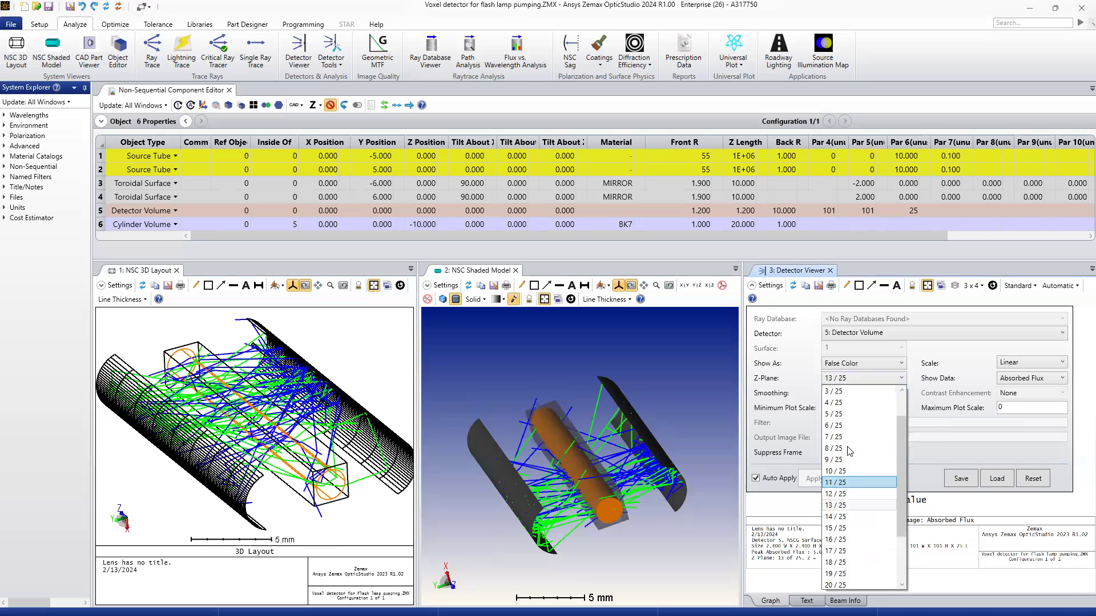
scroll(847, 448, "up", 1)
left_click(842, 469)
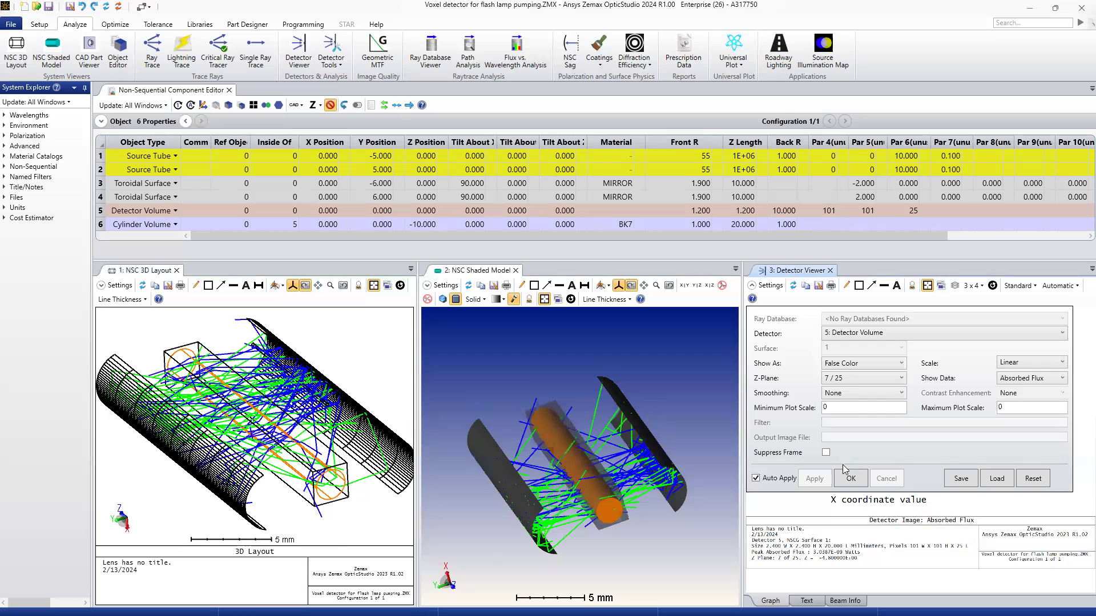
left_click(758, 285)
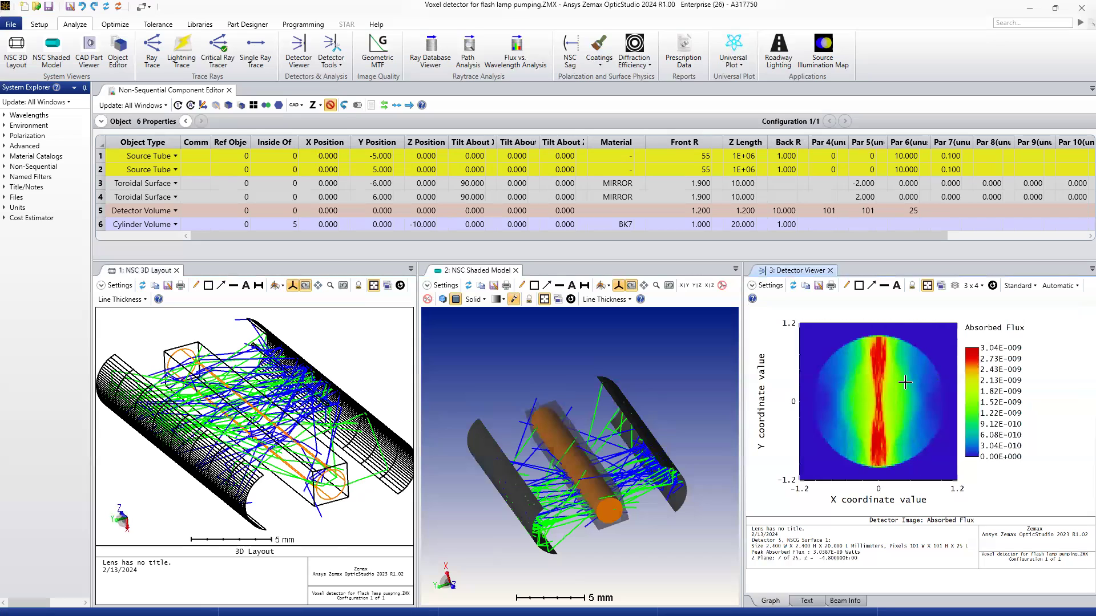
Return the Detector Viewer to Z-plane 1 / 25 and view the absorbed flux plot.
left_click(752, 285)
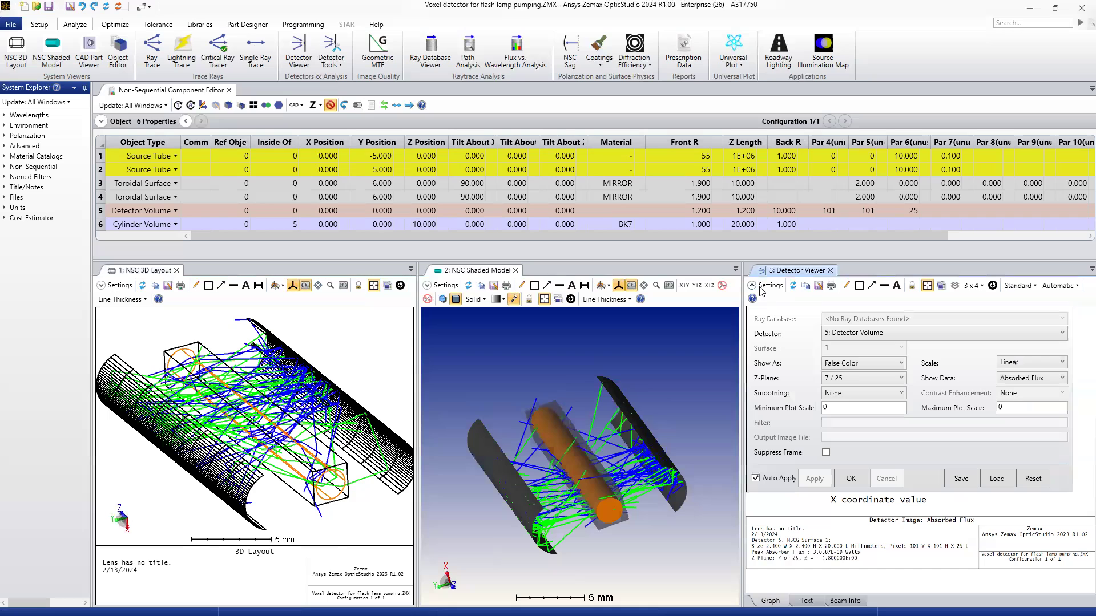
left_click(901, 378)
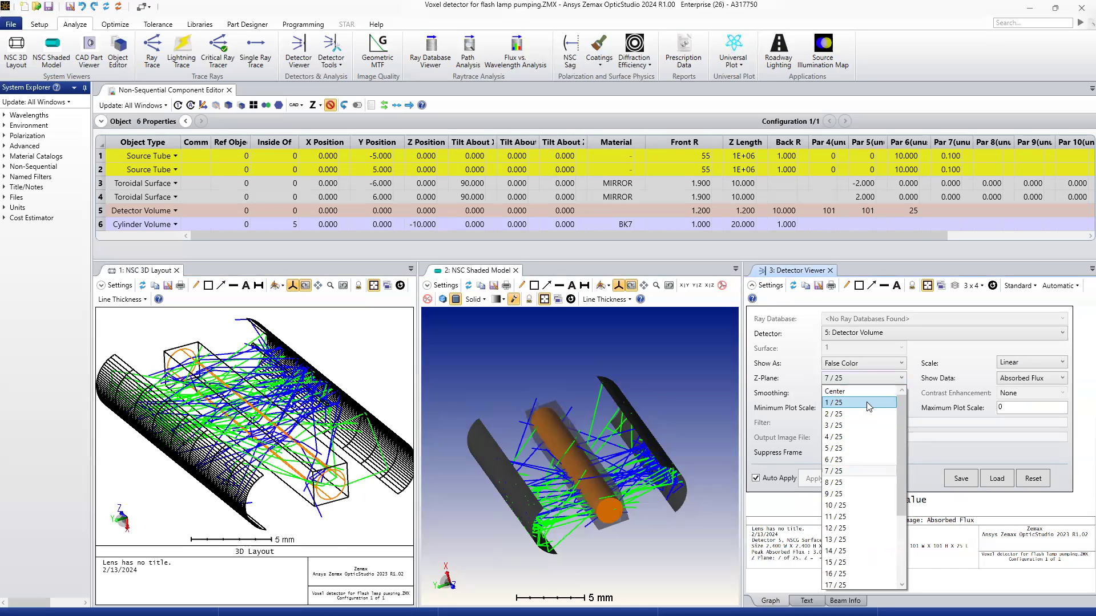
left_click(834, 402)
left_click(752, 286)
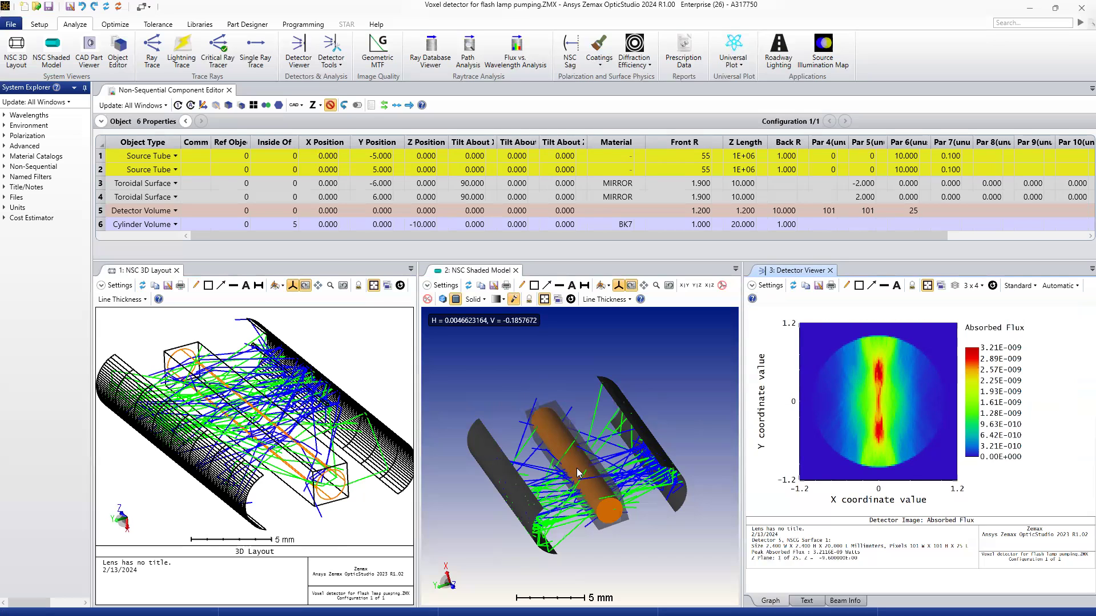
Examine the rod, the surrounding detector volume and the mirrors in the shaded model from several angles and distances.
left_click_drag(585, 458, 602, 456)
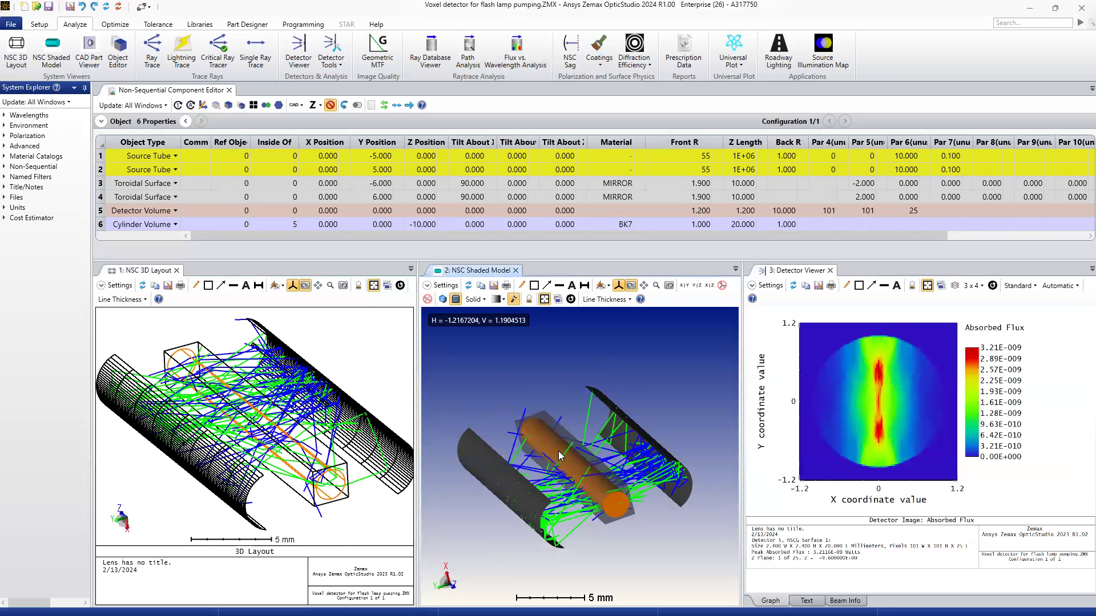
mouse_move(587, 492)
left_mouse_down()
mouse_move(652, 474)
mouse_move(585, 480)
left_mouse_up()
scroll(586, 477, "down", 2)
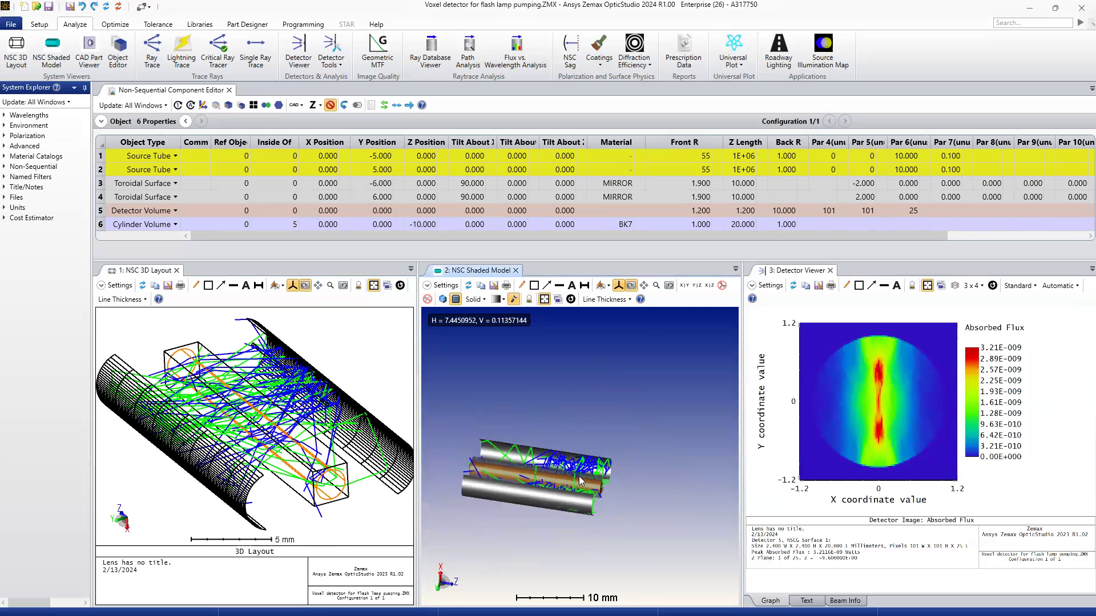
scroll(453, 449, "up", 1)
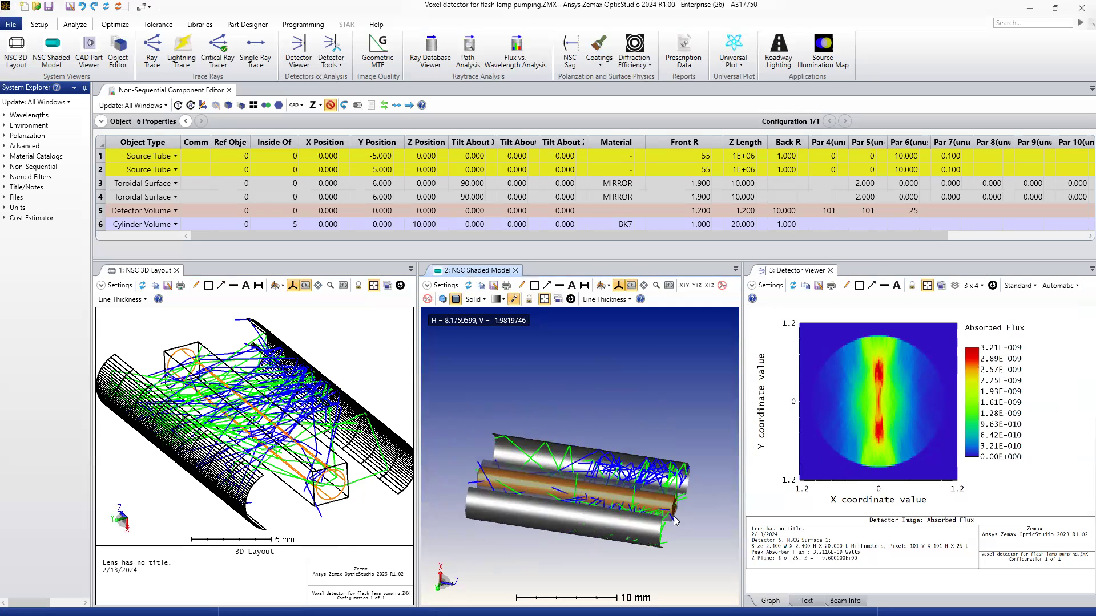
left_click_drag(589, 483, 652, 498)
scroll(693, 402, "up", 2)
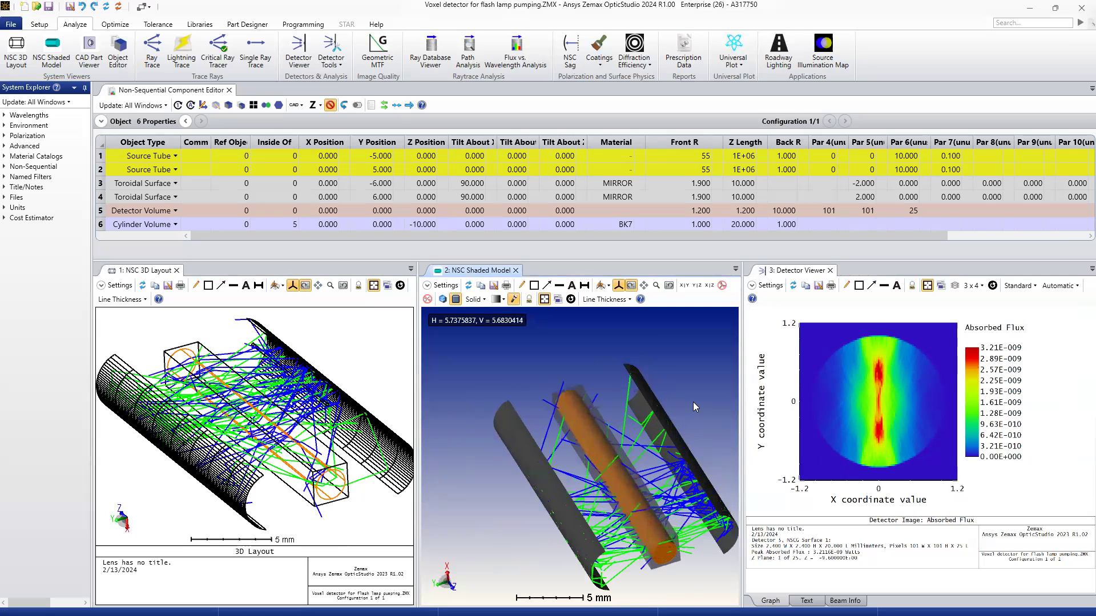
mouse_move(704, 461)
left_mouse_down()
mouse_move(697, 447)
mouse_move(694, 456)
left_mouse_up()
scroll(694, 456, "down", 2)
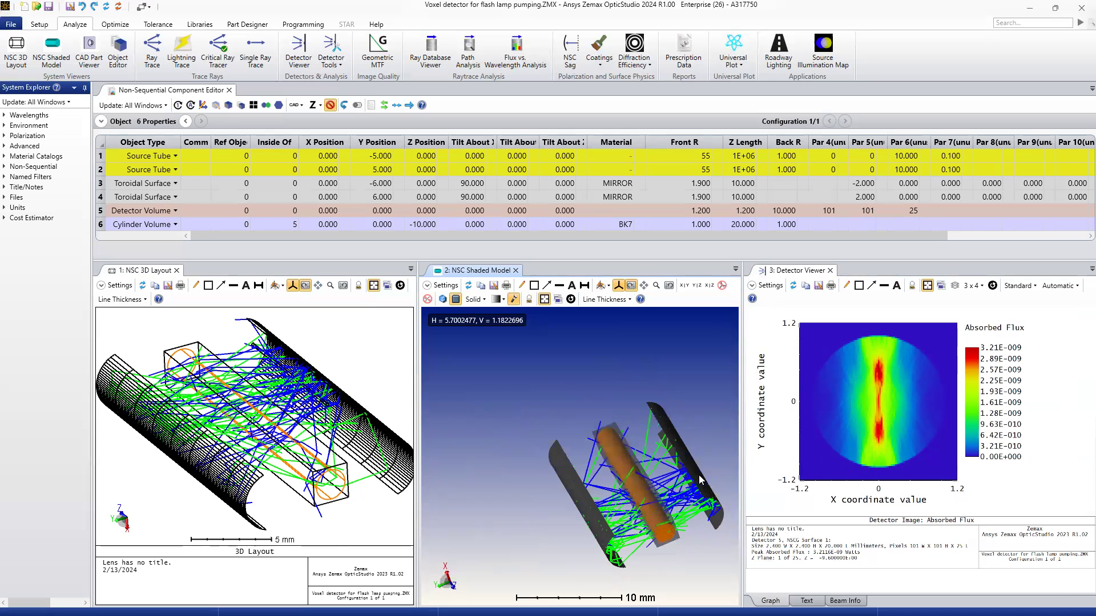
scroll(696, 513, "up", 2)
mouse_move(696, 513)
left_mouse_down()
mouse_move(712, 525)
mouse_move(690, 529)
left_mouse_up()
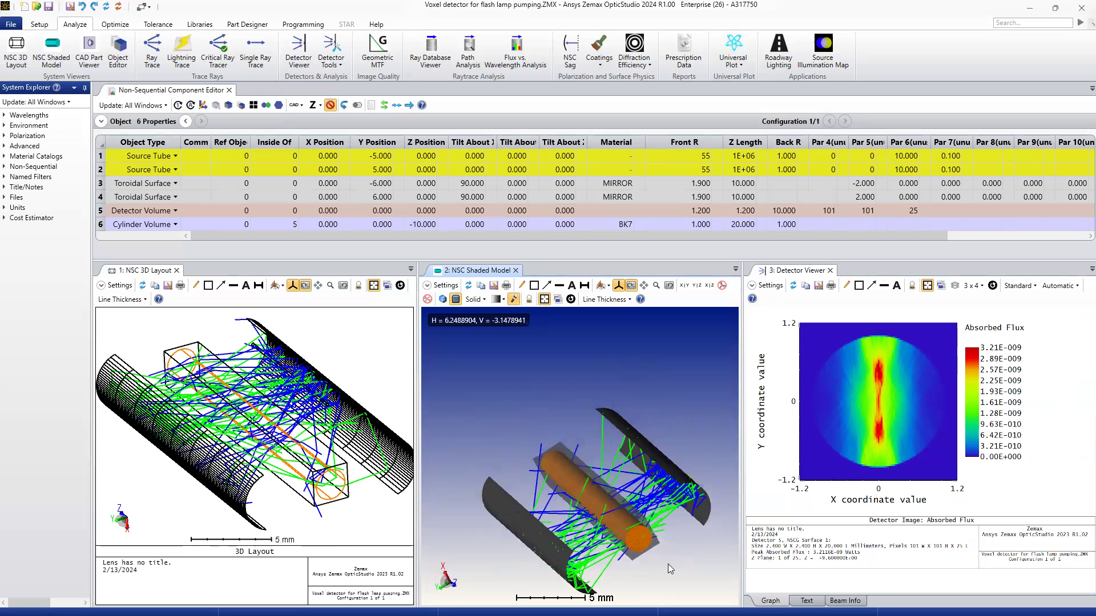
scroll(651, 576, "down", 2)
scroll(654, 581, "up", 3)
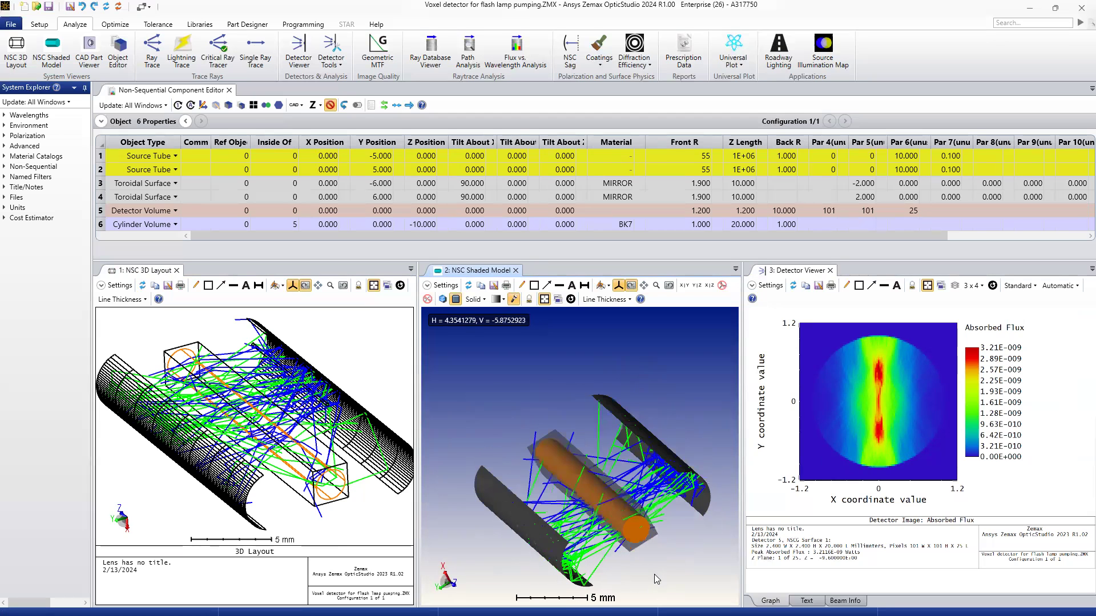
scroll(654, 574, "up", 1)
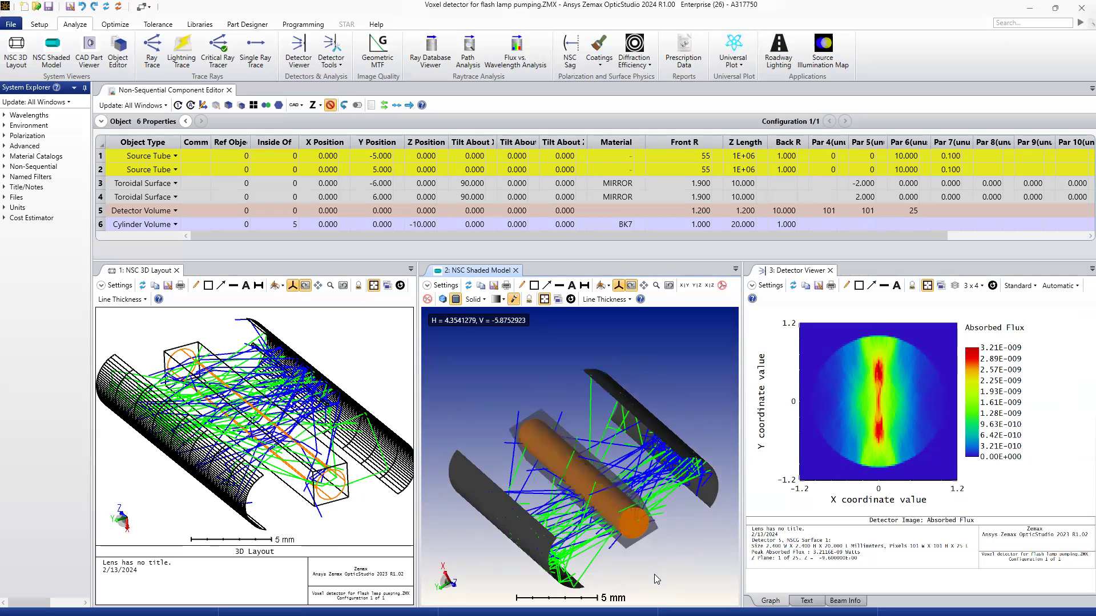